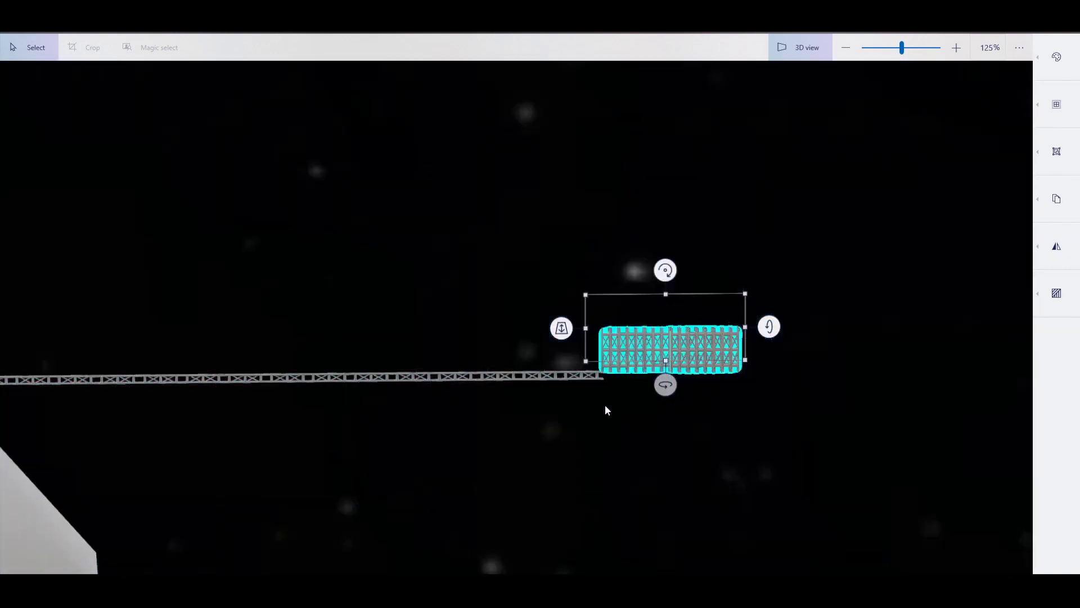
# Step: Zoom in on the truss joint, deselect the truss, and pan the view up over it
pyautogui.scroll(10, 606, 404)
pyautogui.scroll(-10, 484, 392)
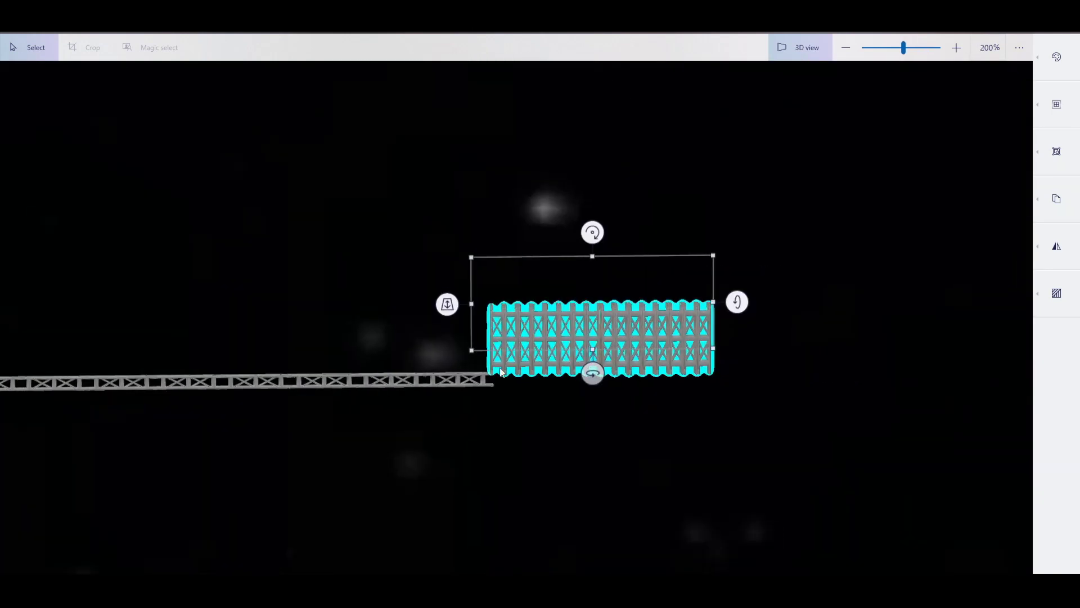
pyautogui.click(652, 397)
pyautogui.moveTo(652, 397); pyautogui.dragTo(567, 234)
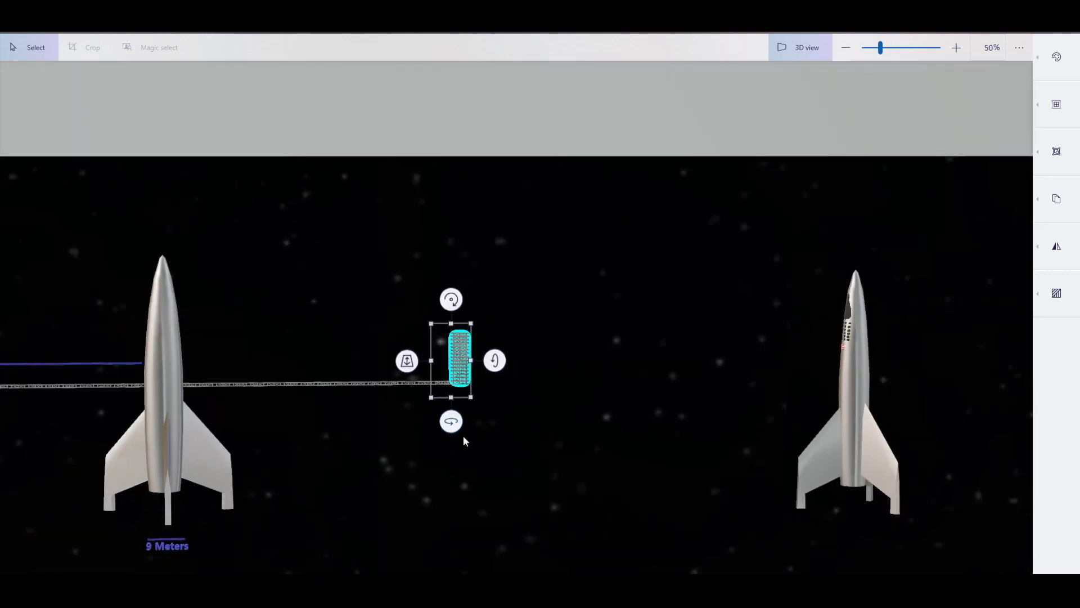
# Step: Tilt the scene, select the right-hand rocket, and zoom in on it with the brush tool
pyautogui.click(639, 364)
pyautogui.scroll(-2, 639, 365)
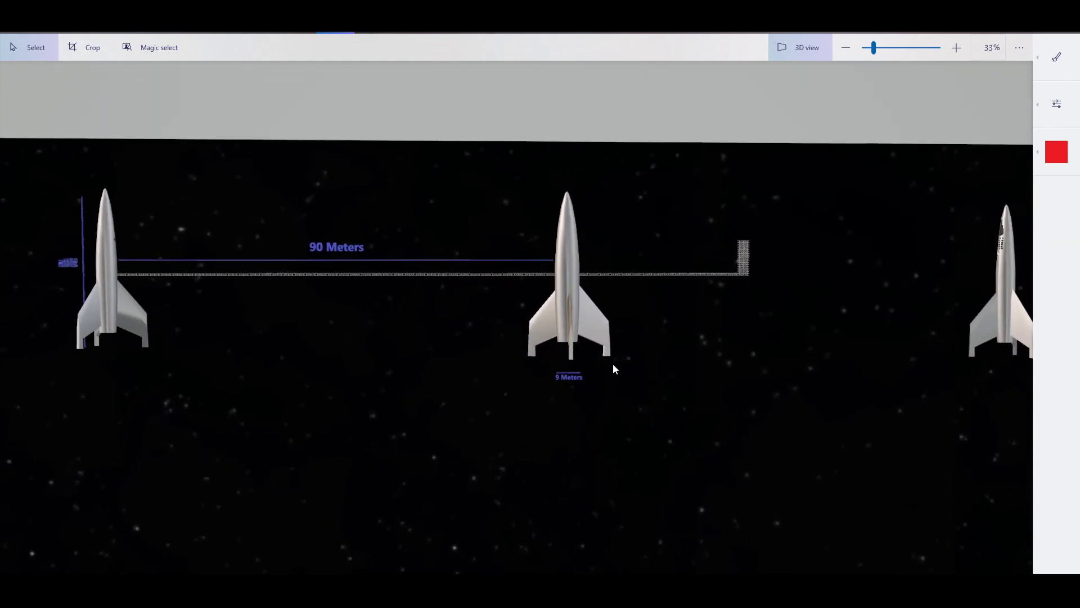
pyautogui.moveTo(605, 366)
pyautogui.mouseDown()
pyautogui.moveTo(542, 369)
pyautogui.moveTo(482, 304)
pyautogui.moveTo(497, 301)
pyautogui.moveTo(430, 358)
pyautogui.moveTo(550, 331)
pyautogui.mouseUp()
pyautogui.click(550, 331)
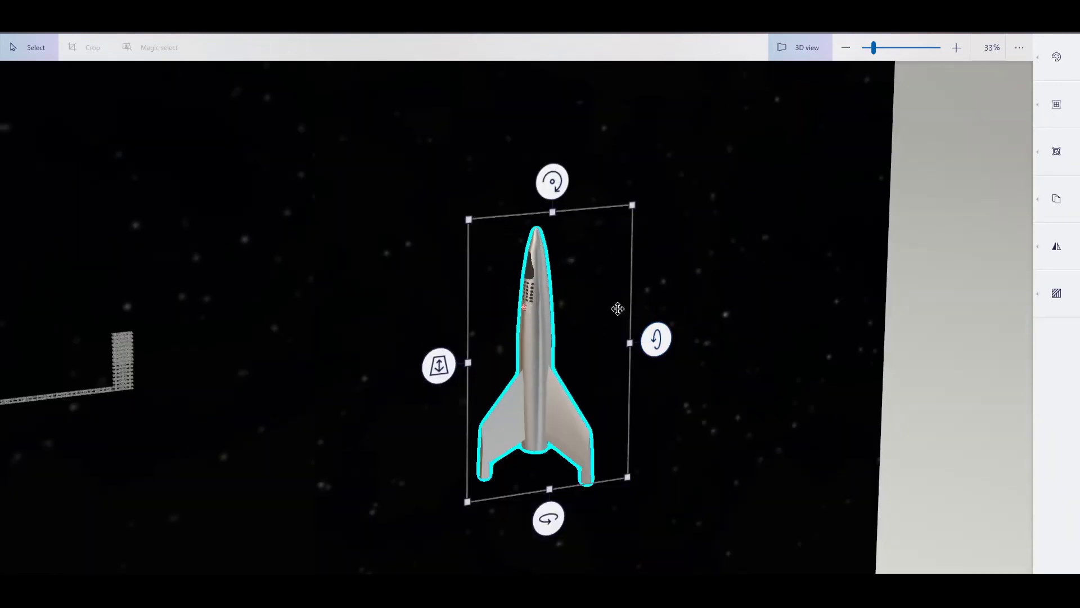
pyautogui.click(748, 72)
pyautogui.scroll(10, 562, 367)
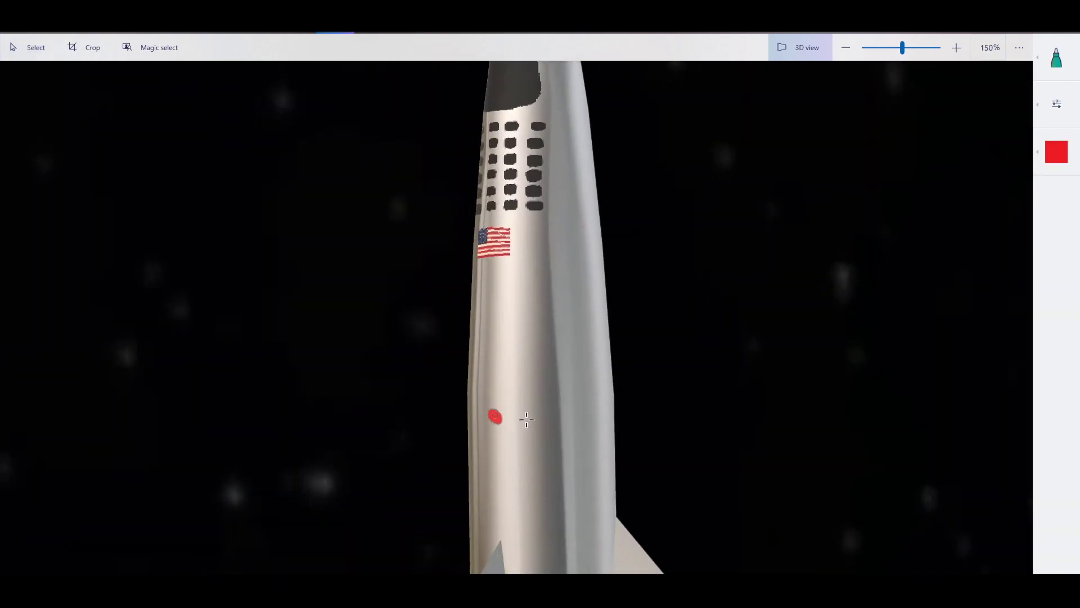
# Step: Return to selecting objects with Ctrl+A
pyautogui.hotkey('ctrl', 'a')
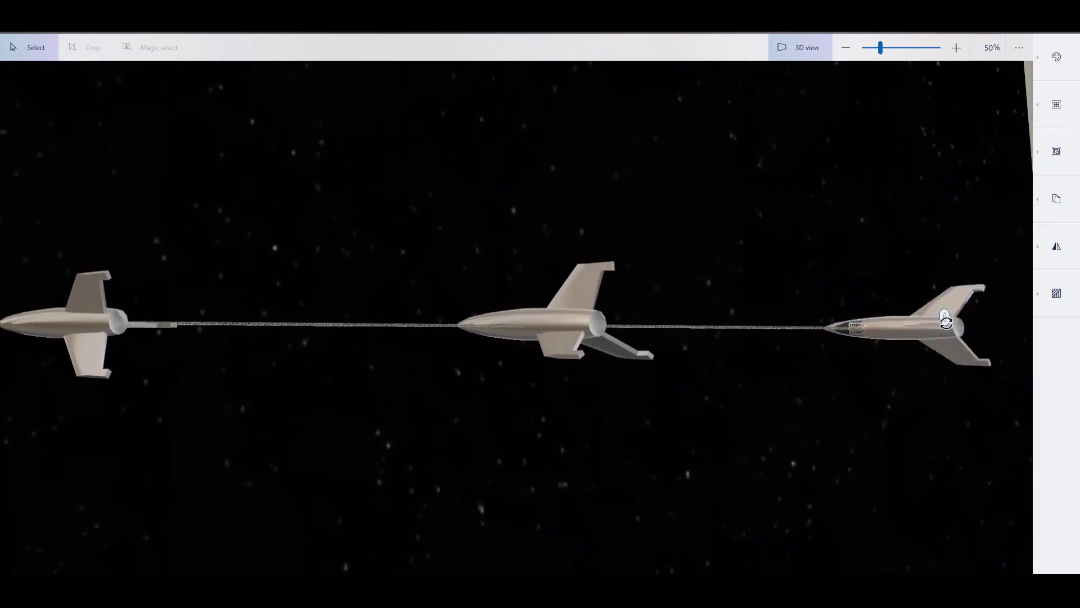
# Step: Turn the left rocket to -90° so its nose points downward
pyautogui.click(92, 313)
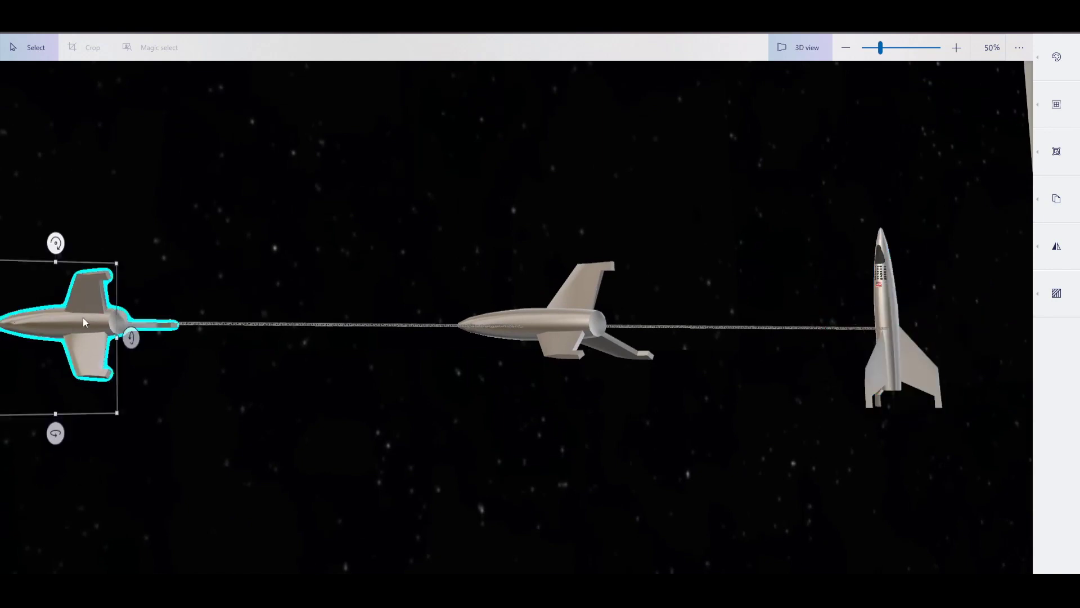
pyautogui.moveTo(131, 341); pyautogui.dragTo(132, 225)
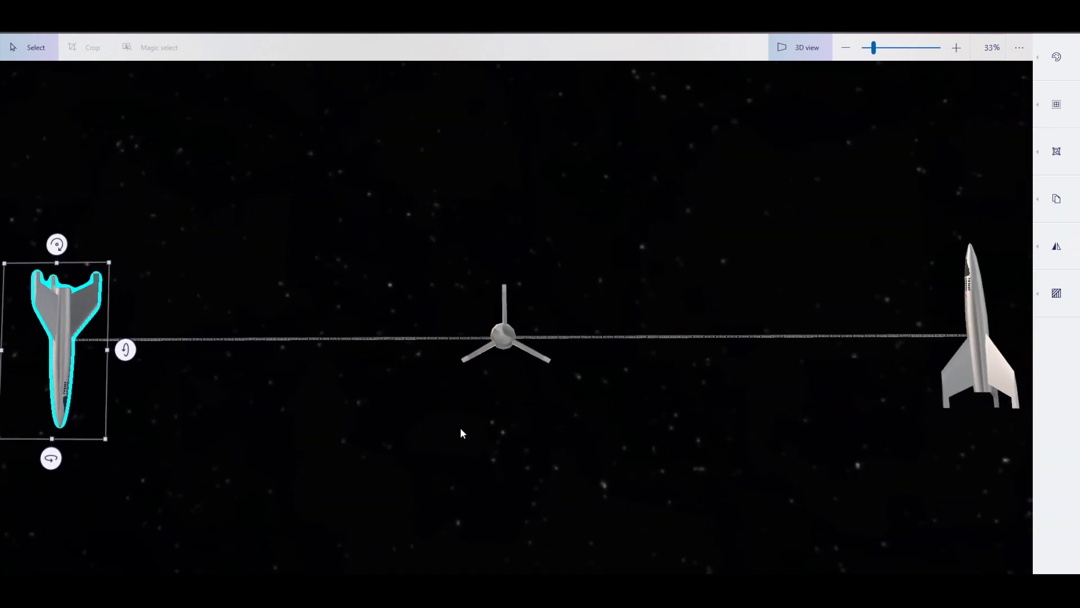
# Step: Spin the truss-linked rocket pair about its centre past -180° and a full turn, ending at -71°
pyautogui.click(960, 410)
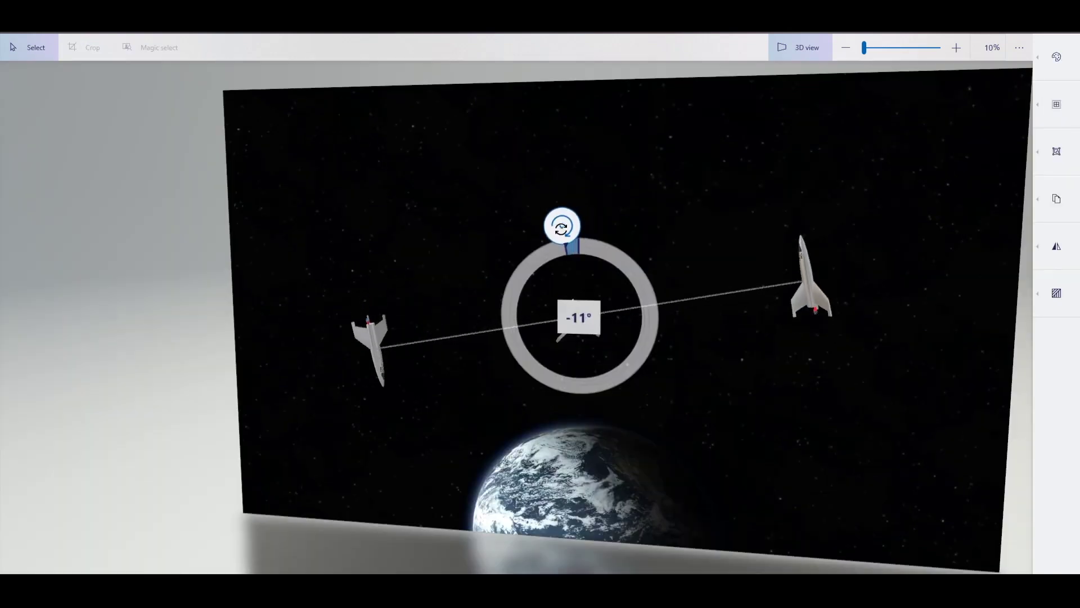
pyautogui.moveTo(562, 227)
pyautogui.mouseDown()
pyautogui.moveTo(538, 232)
pyautogui.moveTo(478, 286)
pyautogui.mouseUp()
pyautogui.moveTo(392, 346)
pyautogui.mouseDown()
pyautogui.moveTo(323, 425)
pyautogui.moveTo(355, 531)
pyautogui.moveTo(473, 569)
pyautogui.moveTo(734, 556)
pyautogui.moveTo(847, 487)
pyautogui.mouseUp()
pyautogui.moveTo(915, 136)
pyautogui.mouseDown()
pyautogui.moveTo(823, 62)
pyautogui.moveTo(721, 36)
pyautogui.mouseUp()
pyautogui.moveTo(637, 38)
pyautogui.mouseDown()
pyautogui.moveTo(579, 37)
pyautogui.moveTo(437, 97)
pyautogui.moveTo(348, 163)
pyautogui.mouseUp()
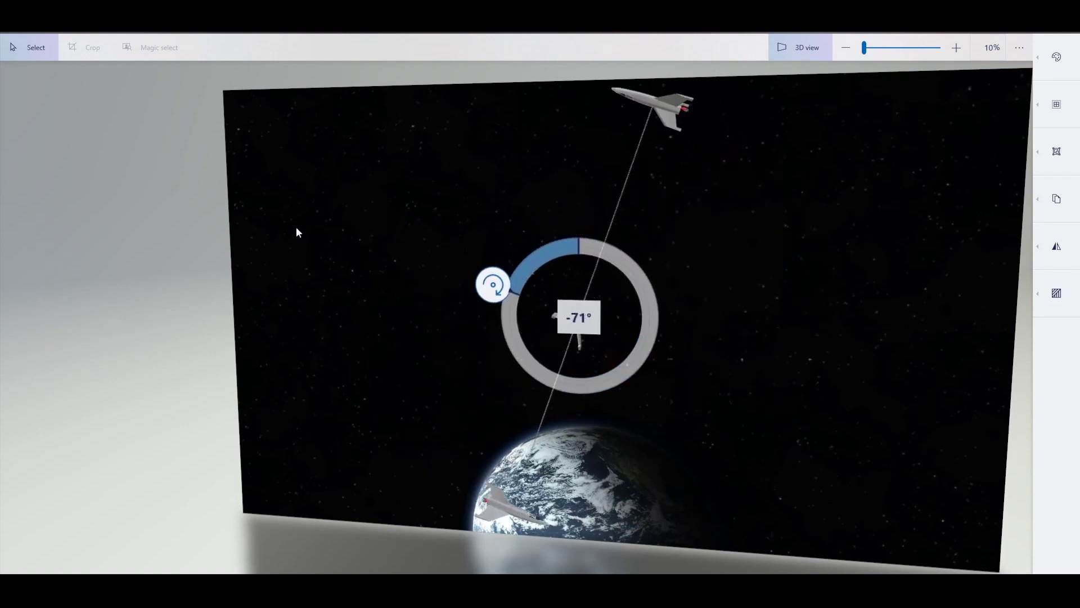
# Step: Spin the rocket pair through three more full turns, passing -193°, -98°, -180° and -254°
pyautogui.moveTo(279, 302)
pyautogui.mouseDown()
pyautogui.moveTo(316, 393)
pyautogui.moveTo(509, 571)
pyautogui.moveTo(788, 571)
pyautogui.moveTo(967, 475)
pyautogui.mouseUp()
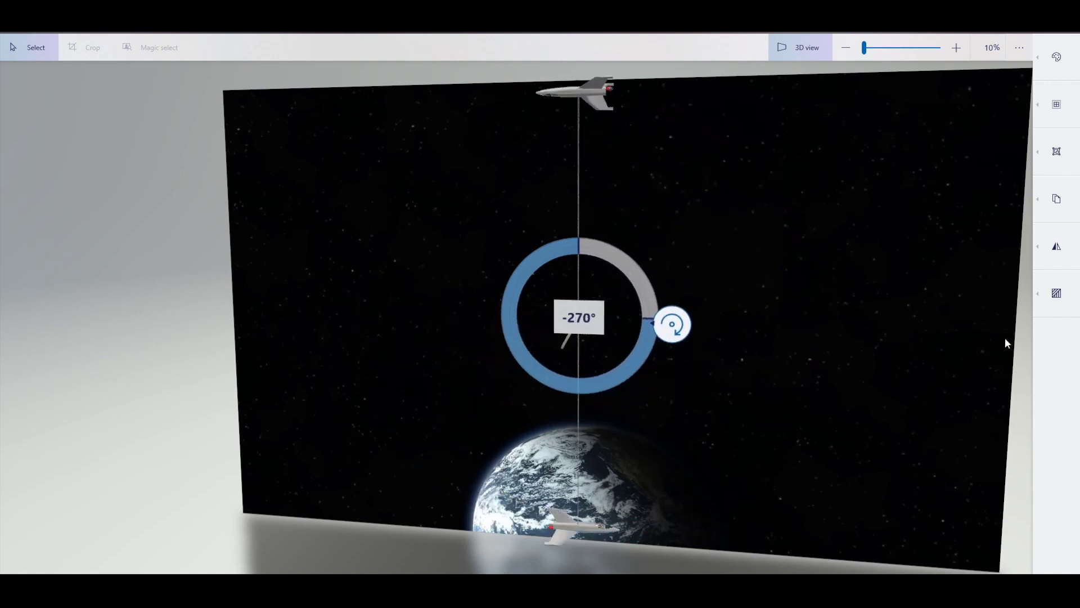
pyautogui.moveTo(964, 184); pyautogui.dragTo(848, 82)
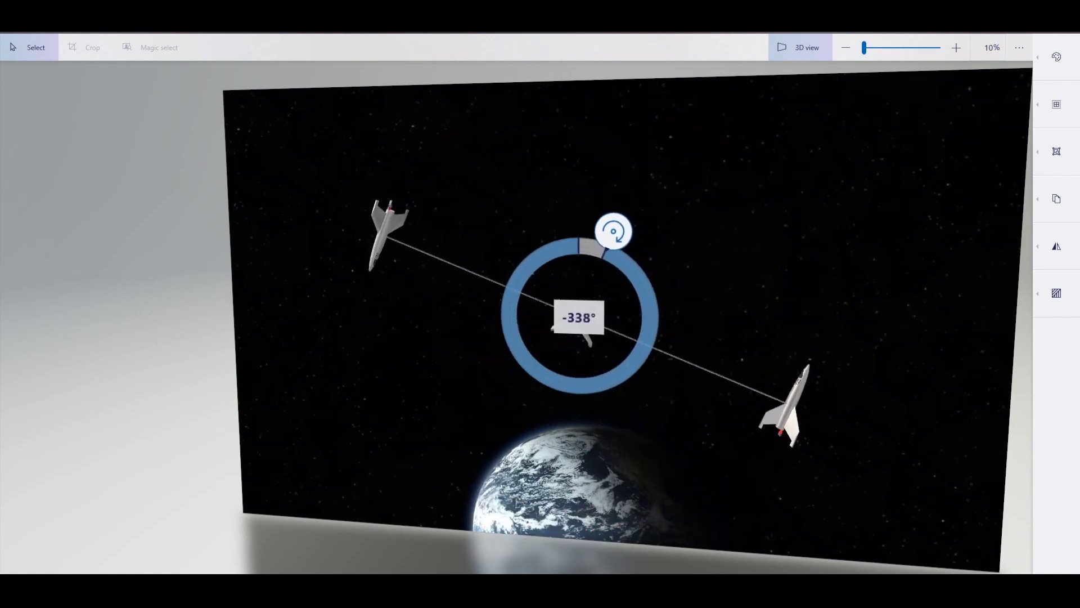
pyautogui.moveTo(660, 82); pyautogui.dragTo(580, 82)
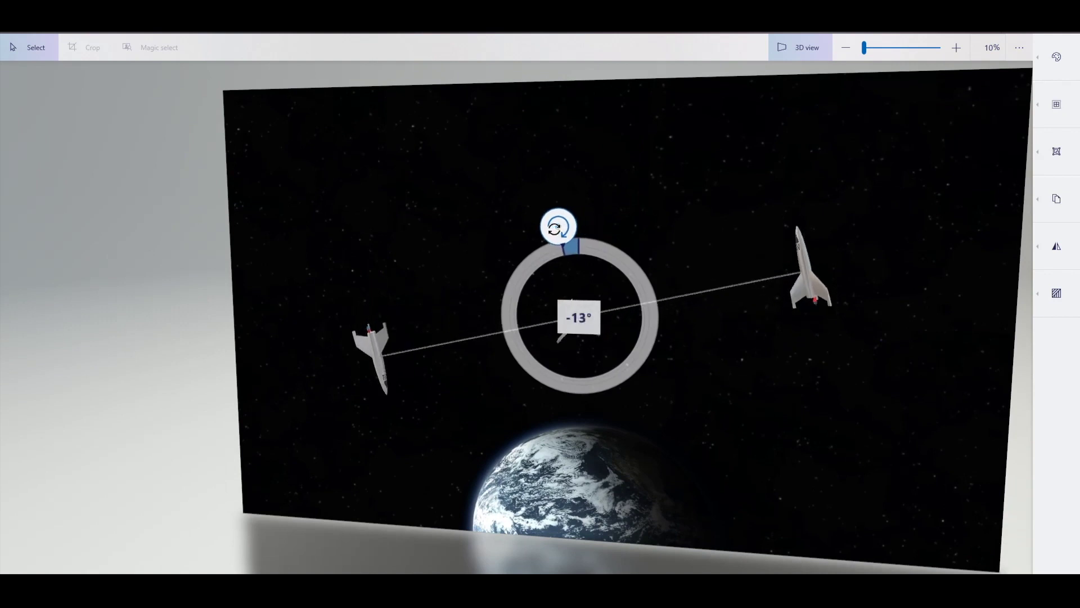
pyautogui.moveTo(527, 235); pyautogui.dragTo(496, 254)
pyautogui.moveTo(473, 295); pyautogui.dragTo(370, 363)
pyautogui.moveTo(322, 435)
pyautogui.mouseDown()
pyautogui.moveTo(377, 523)
pyautogui.moveTo(484, 566)
pyautogui.moveTo(625, 562)
pyautogui.moveTo(755, 539)
pyautogui.moveTo(860, 467)
pyautogui.mouseUp()
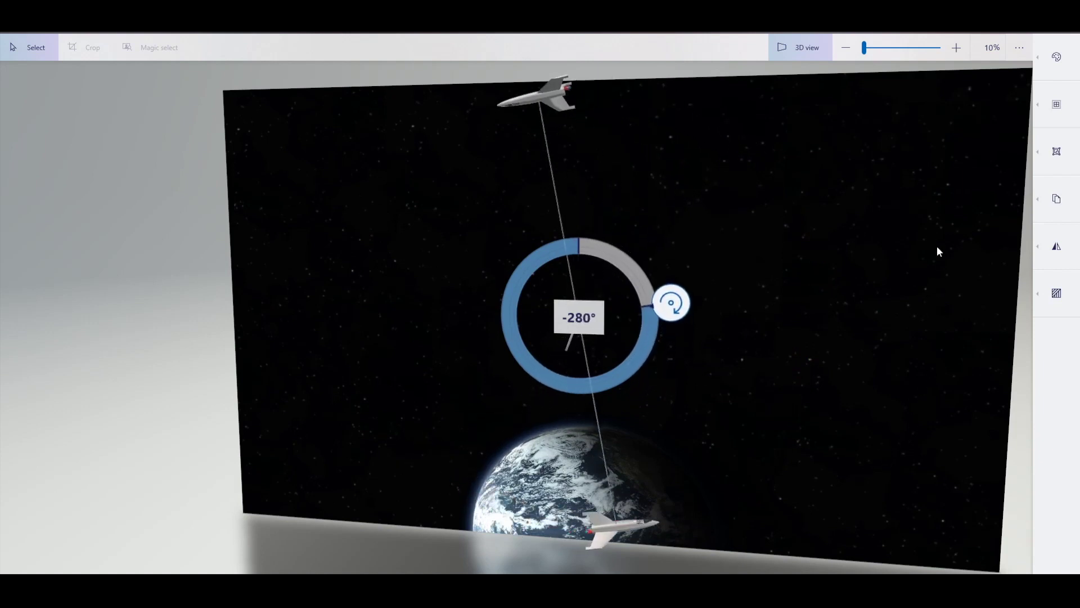
pyautogui.moveTo(905, 119)
pyautogui.mouseDown()
pyautogui.moveTo(805, 53)
pyautogui.moveTo(703, 33)
pyautogui.mouseUp()
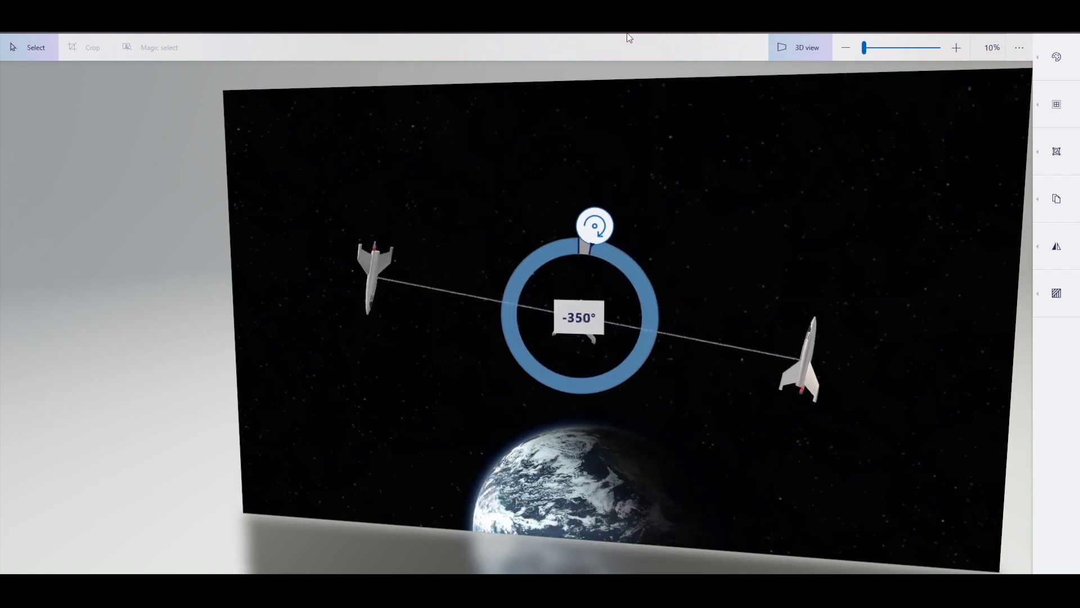
pyautogui.moveTo(625, 37)
pyautogui.mouseDown()
pyautogui.moveTo(590, 37)
pyautogui.moveTo(485, 74)
pyautogui.mouseUp()
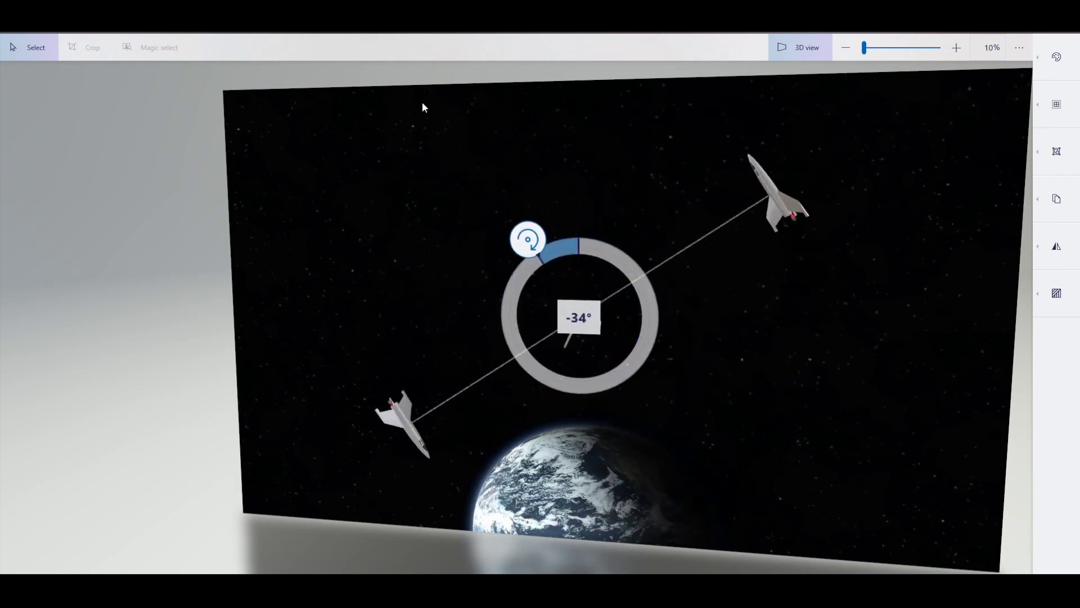
pyautogui.moveTo(281, 319)
pyautogui.mouseDown()
pyautogui.moveTo(325, 409)
pyautogui.moveTo(446, 518)
pyautogui.moveTo(580, 596)
pyautogui.mouseUp()
pyautogui.moveTo(647, 597)
pyautogui.mouseDown()
pyautogui.moveTo(808, 569)
pyautogui.moveTo(990, 438)
pyautogui.mouseUp()
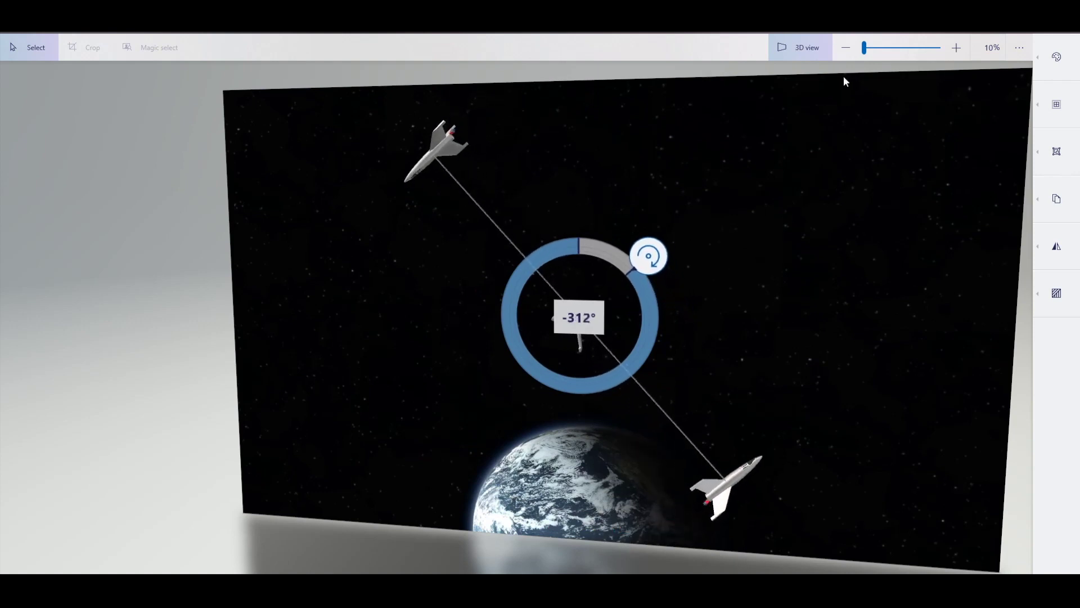
pyautogui.moveTo(607, 229)
pyautogui.mouseDown()
pyautogui.moveTo(580, 225)
pyautogui.moveTo(488, 262)
pyautogui.mouseUp()
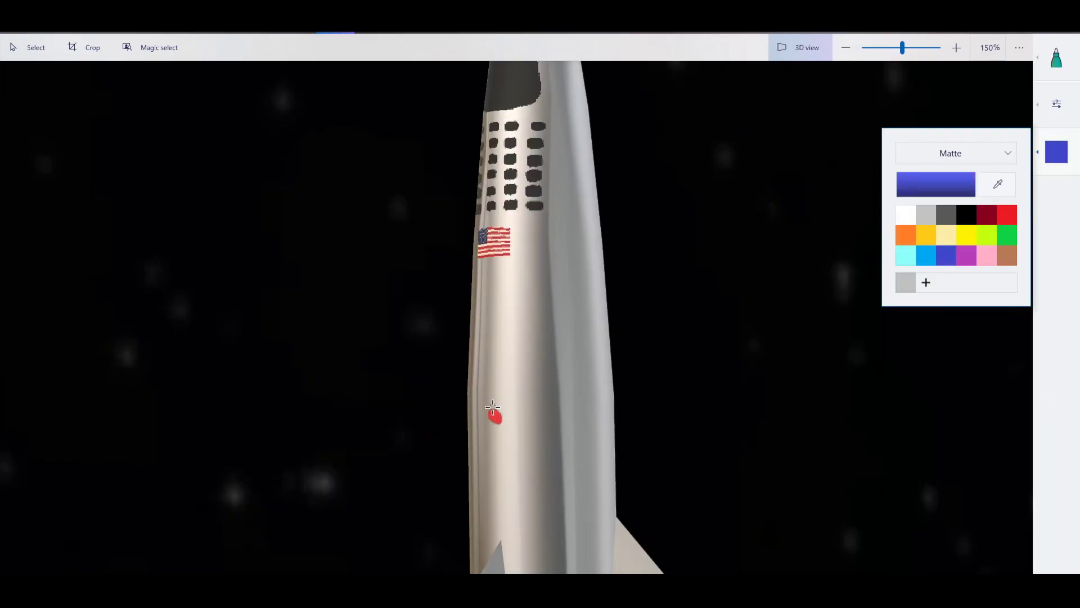
# Step: Paint a blue stroke up the flagged rocket's hull
pyautogui.moveTo(493, 408); pyautogui.dragTo(502, 323)
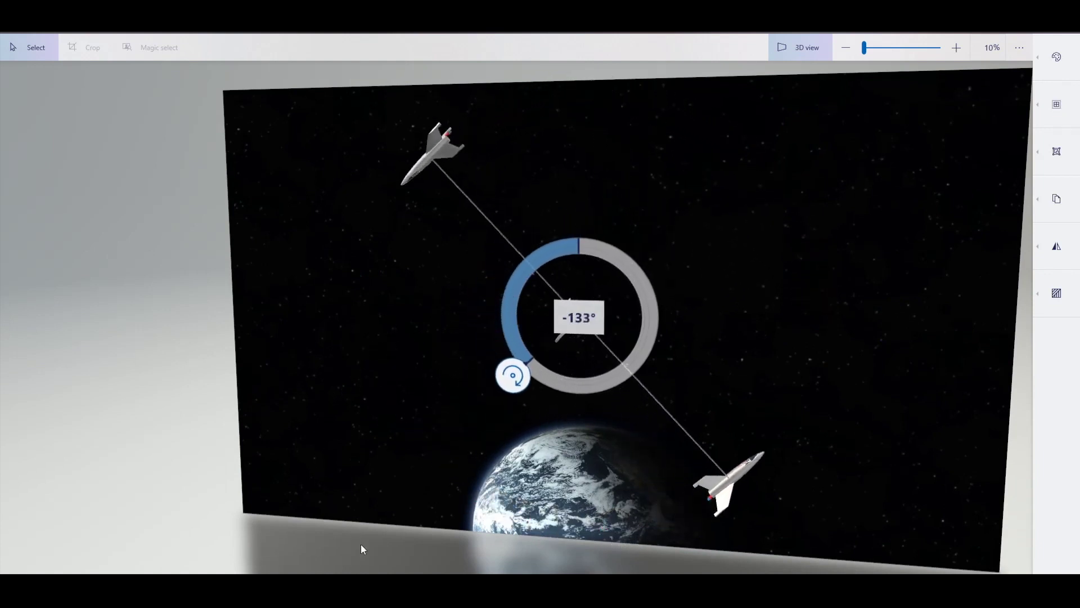
# Step: Spin the rocket pair around its centre repeatedly, passing -270° and releasing at -77°
pyautogui.moveTo(528, 252); pyautogui.dragTo(463, 279)
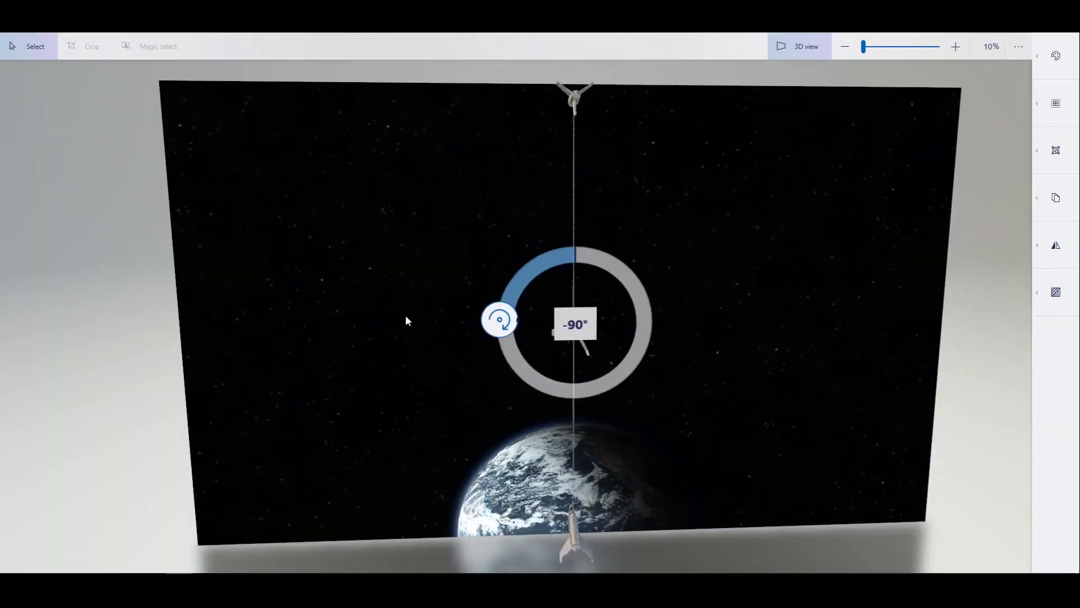
pyautogui.moveTo(532, 520)
pyautogui.mouseDown()
pyautogui.moveTo(791, 517)
pyautogui.moveTo(879, 443)
pyautogui.moveTo(930, 330)
pyautogui.moveTo(937, 202)
pyautogui.moveTo(886, 94)
pyautogui.moveTo(761, 38)
pyautogui.moveTo(612, 34)
pyautogui.moveTo(515, 135)
pyautogui.moveTo(463, 273)
pyautogui.mouseUp()
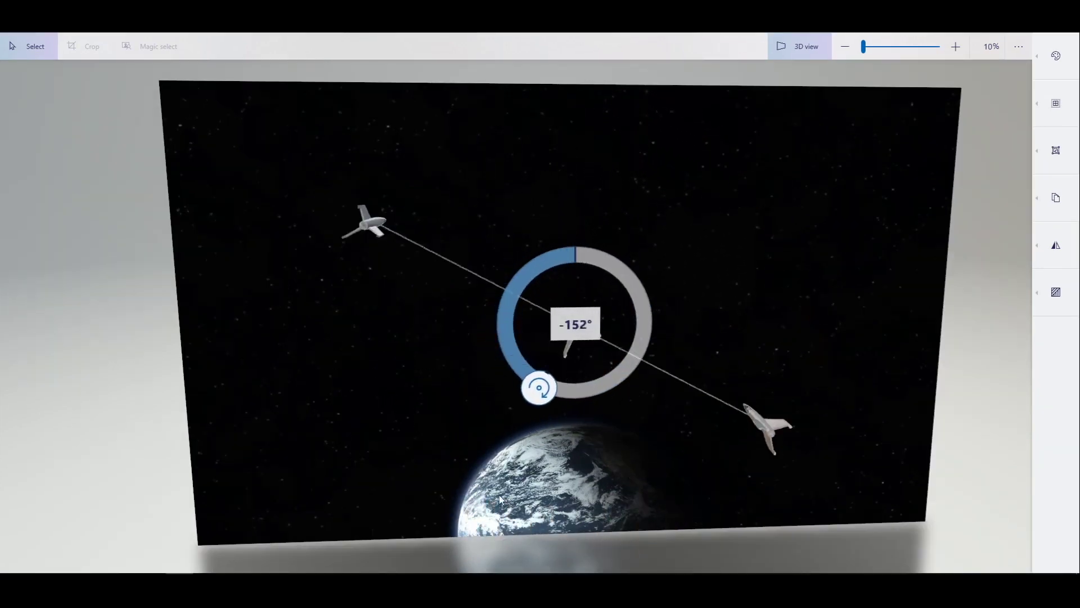
pyautogui.moveTo(506, 505)
pyautogui.mouseDown()
pyautogui.moveTo(767, 531)
pyautogui.moveTo(863, 463)
pyautogui.moveTo(929, 383)
pyautogui.moveTo(937, 228)
pyautogui.moveTo(900, 113)
pyautogui.moveTo(788, 46)
pyautogui.moveTo(622, 38)
pyautogui.moveTo(548, 130)
pyautogui.moveTo(476, 274)
pyautogui.mouseUp()
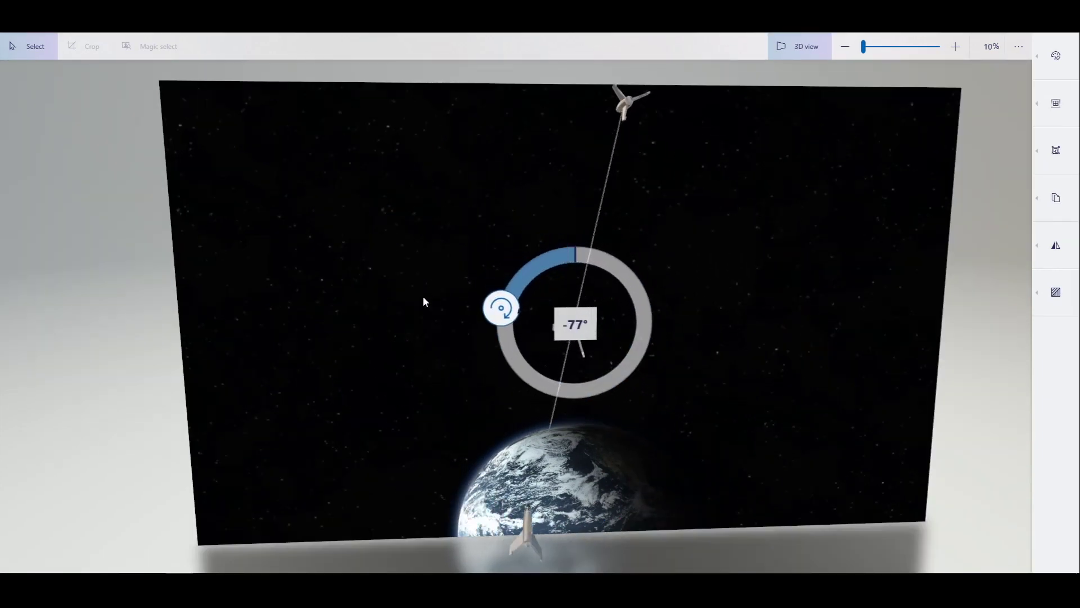